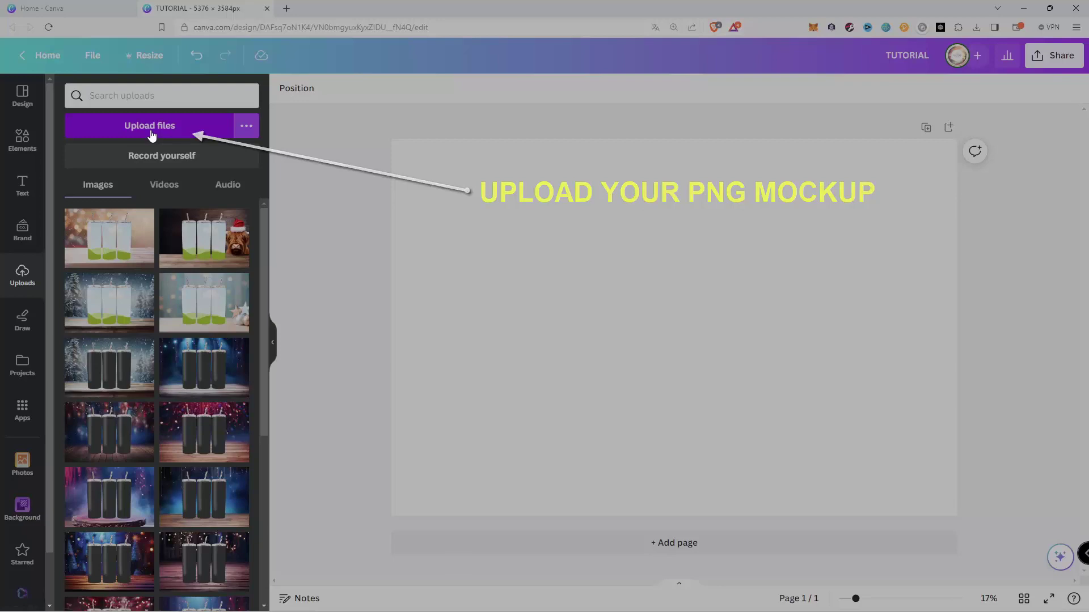
# - Upload tumbler mockup image 24 from the Canva Mockup folder
pyautogui.click(150, 132)
pyautogui.click(479, 371)
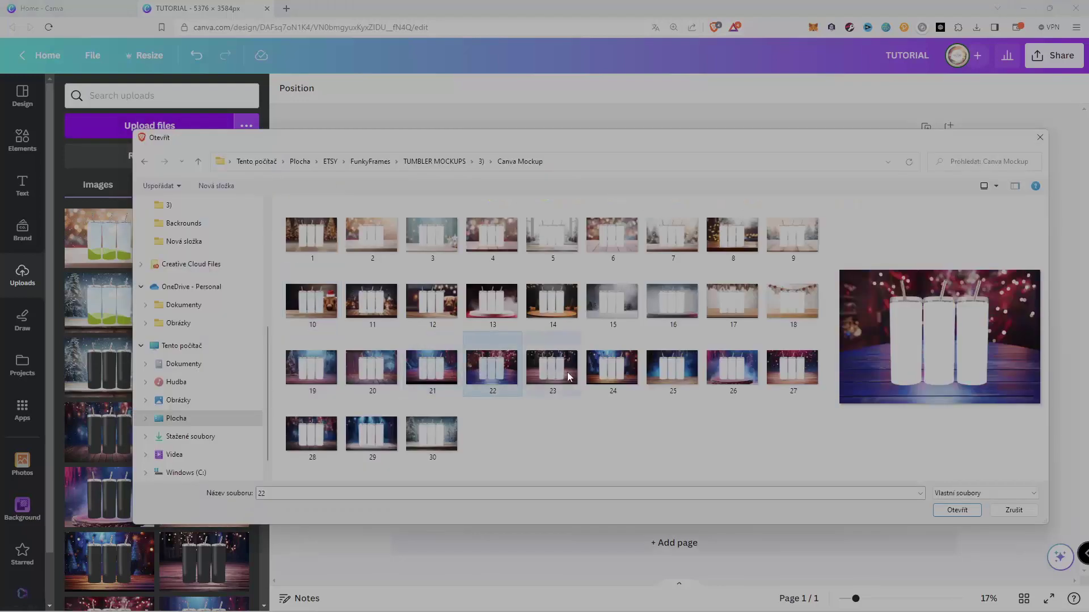
pyautogui.click(613, 376)
pyautogui.doubleClick(610, 373)
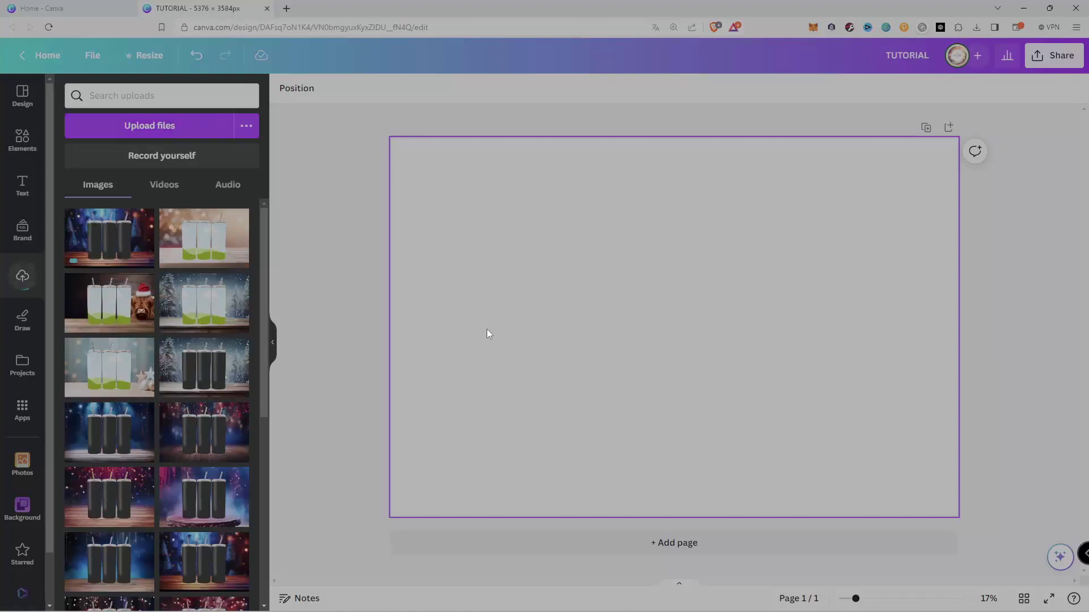
# - Upload the stained-glass cow head design on a black background from the Library folder
pyautogui.click(162, 127)
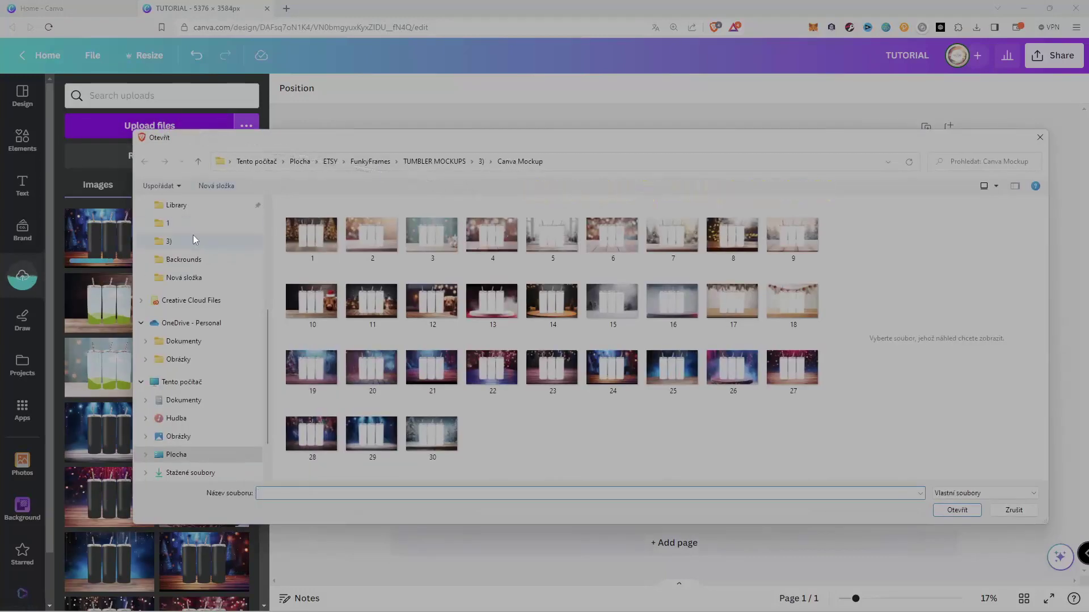
pyautogui.click(177, 241)
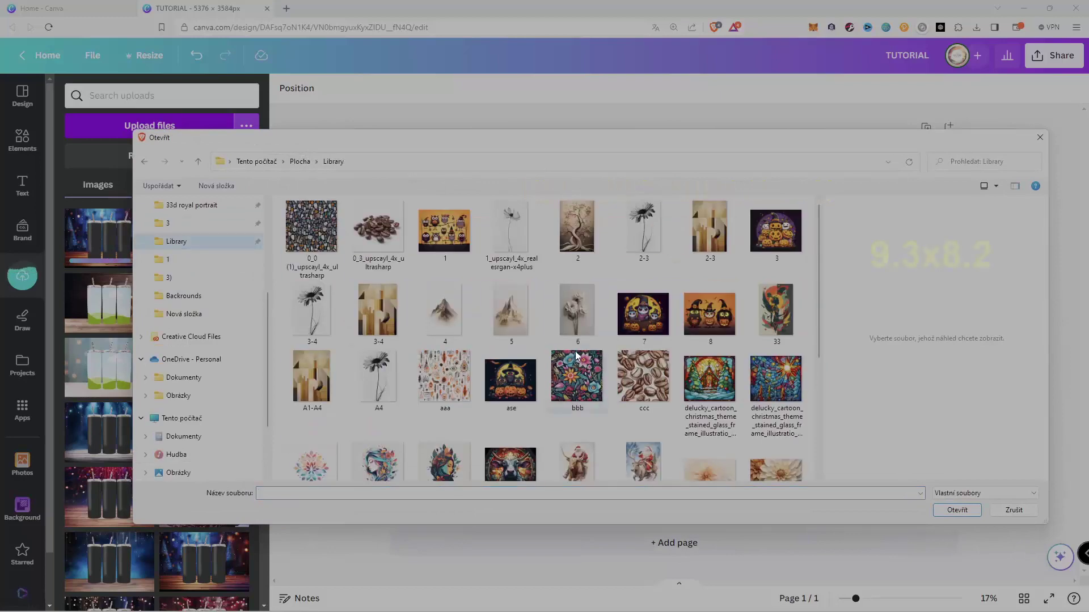
pyautogui.scroll(-2, 575, 352)
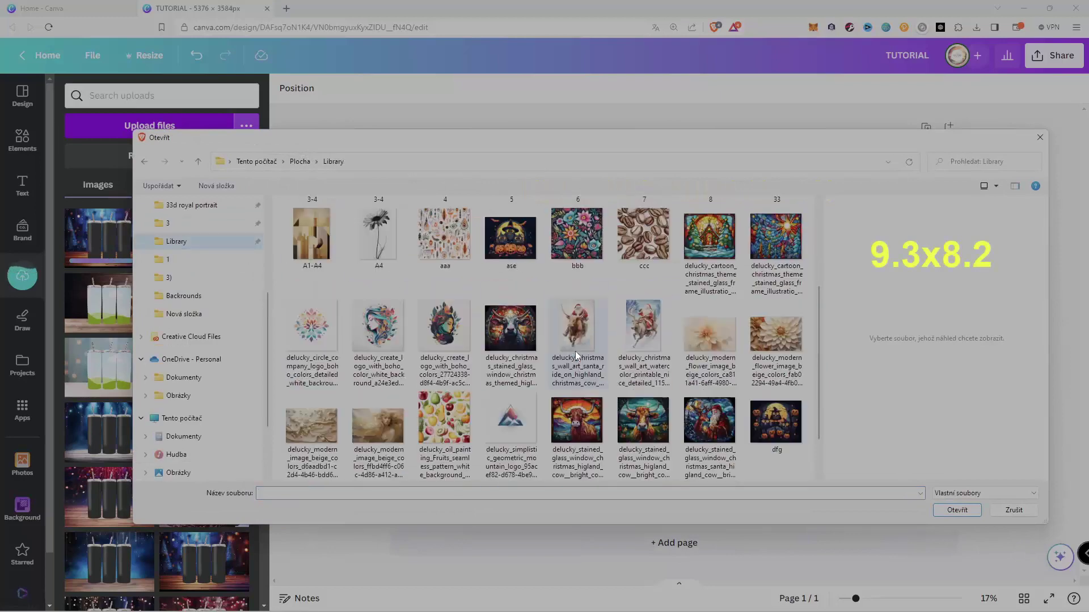
pyautogui.click(528, 340)
pyautogui.doubleClick(519, 333)
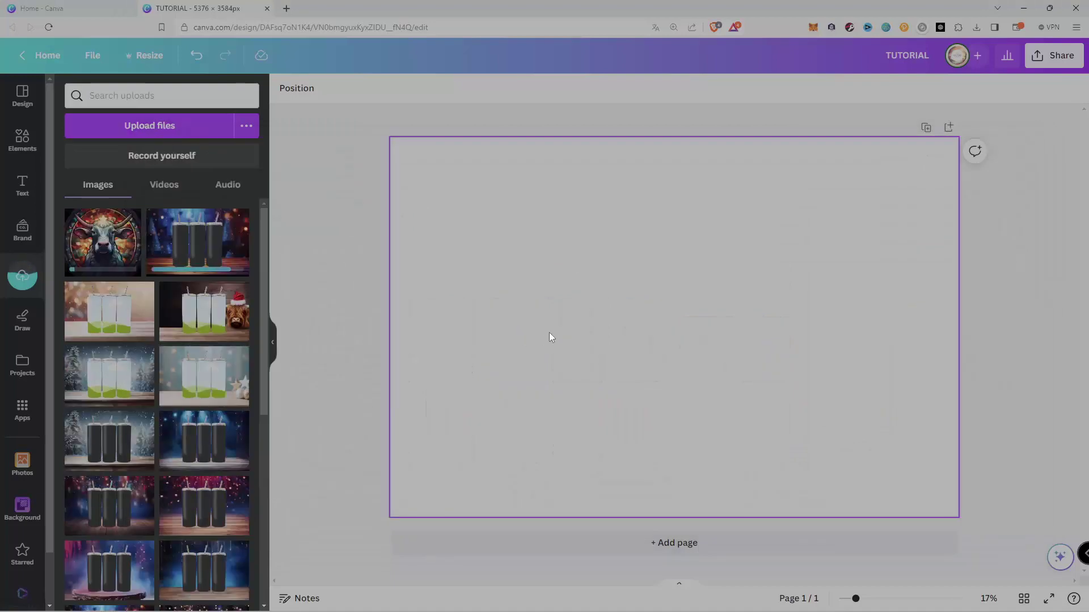
# - Place the uploaded tumbler mockup and the cow design on the page, and set the cow design's transparency to 56
pyautogui.click(204, 250)
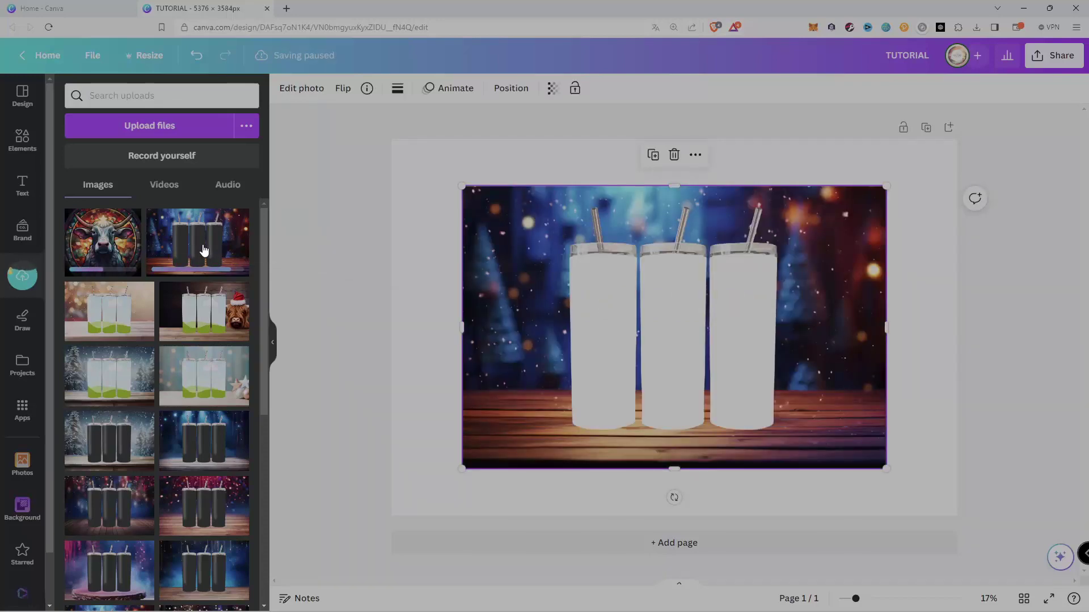
pyautogui.click(108, 248)
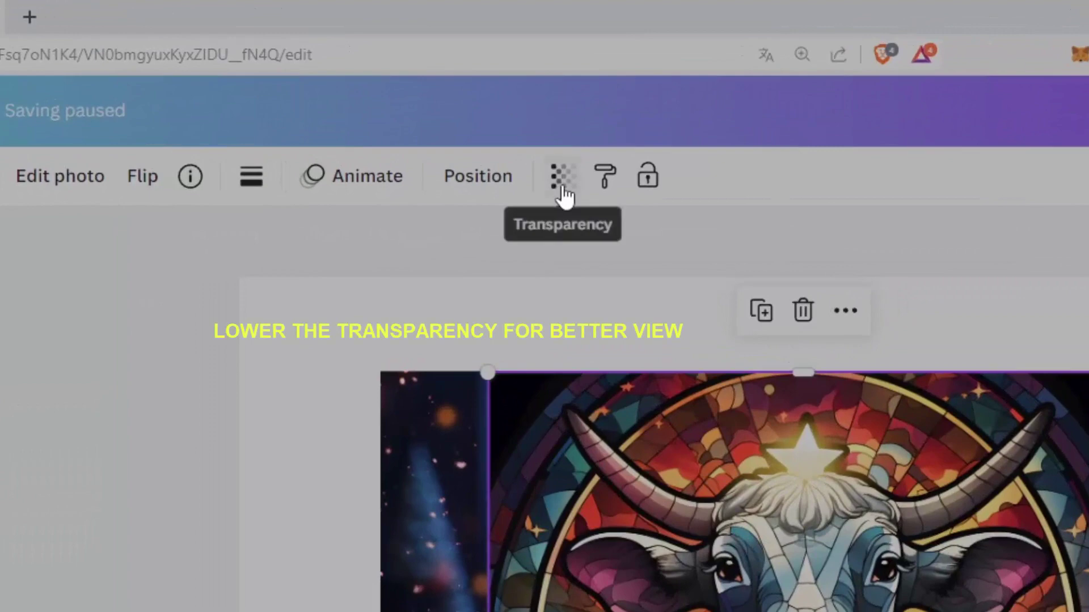
pyautogui.click(562, 192)
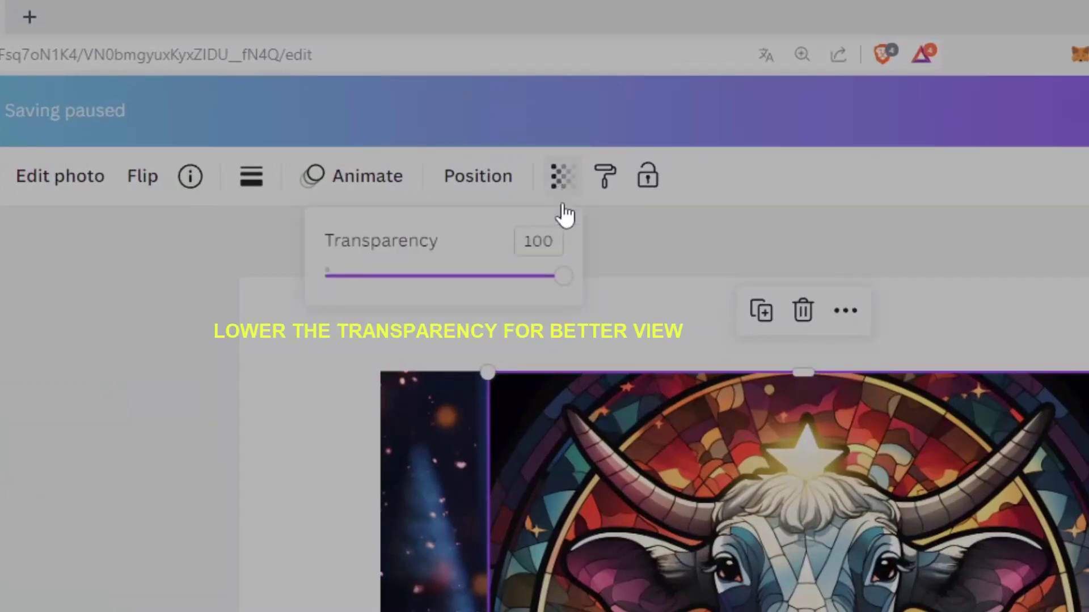
pyautogui.moveTo(563, 276); pyautogui.dragTo(459, 276)
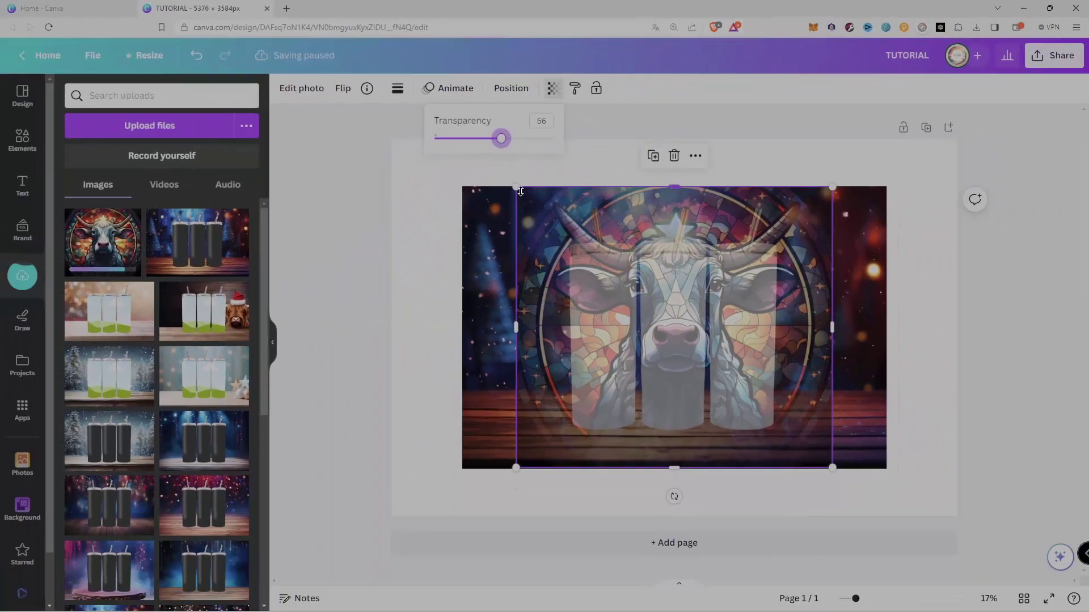
# - Resize and position the cow design to cover the blank areas of the three tumblers, about 2,021 × 1,796 px
pyautogui.moveTo(520, 191); pyautogui.dragTo(567, 231)
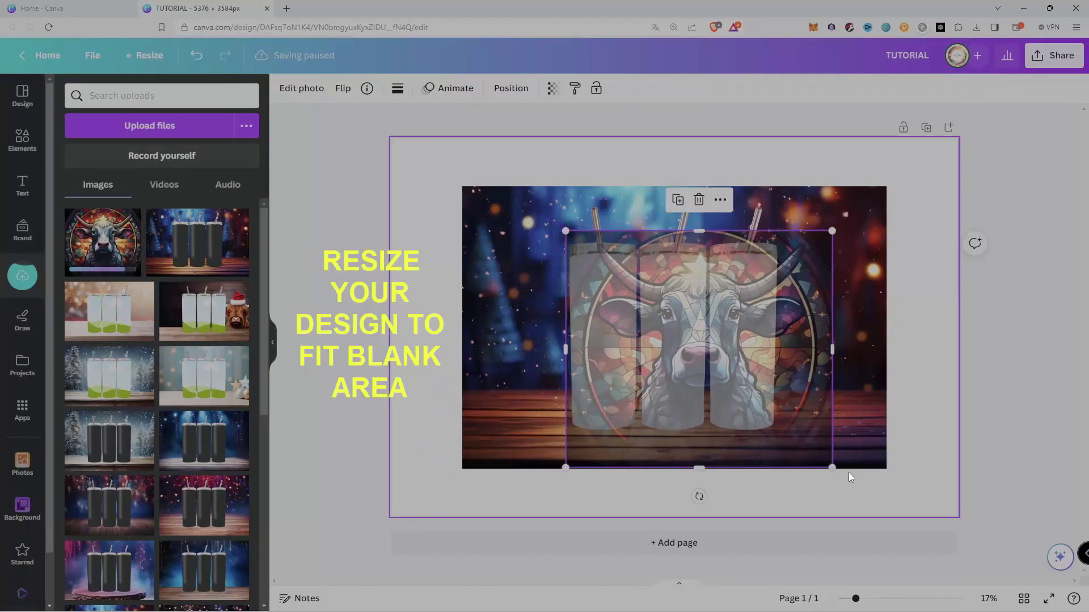
pyautogui.moveTo(823, 468); pyautogui.dragTo(787, 438)
pyautogui.moveTo(747, 401); pyautogui.dragTo(743, 419)
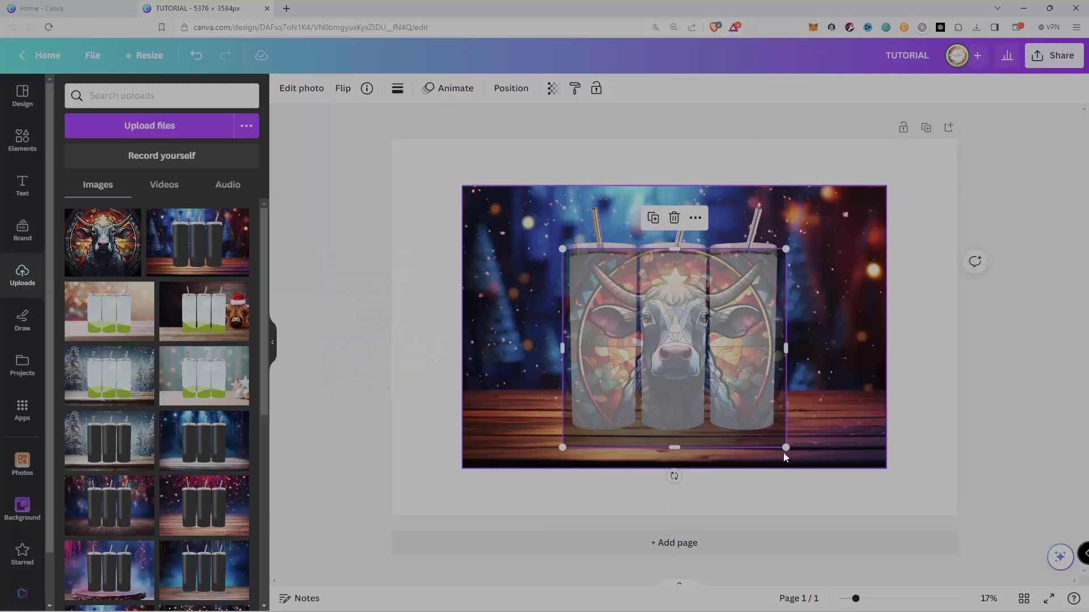
pyautogui.moveTo(785, 448); pyautogui.dragTo(779, 445)
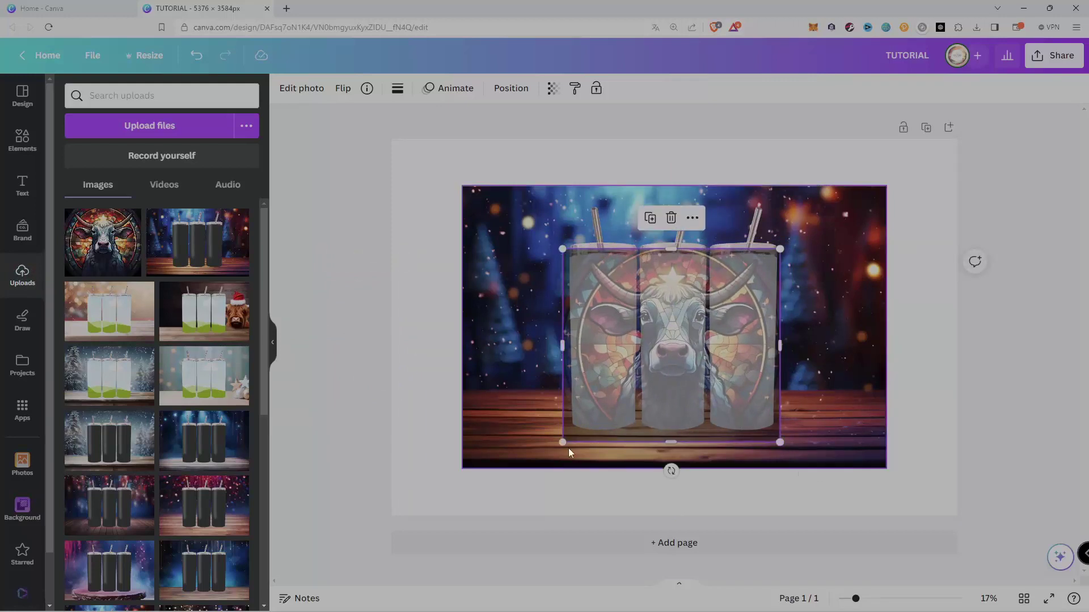
pyautogui.moveTo(568, 448); pyautogui.dragTo(567, 437)
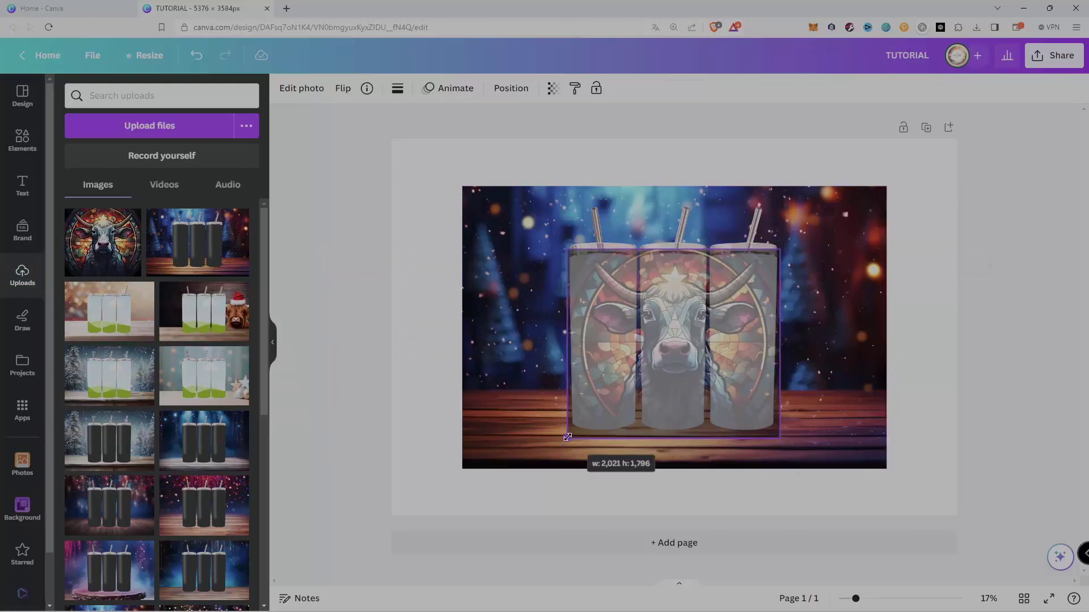
pyautogui.moveTo(567, 437); pyautogui.dragTo(567, 438)
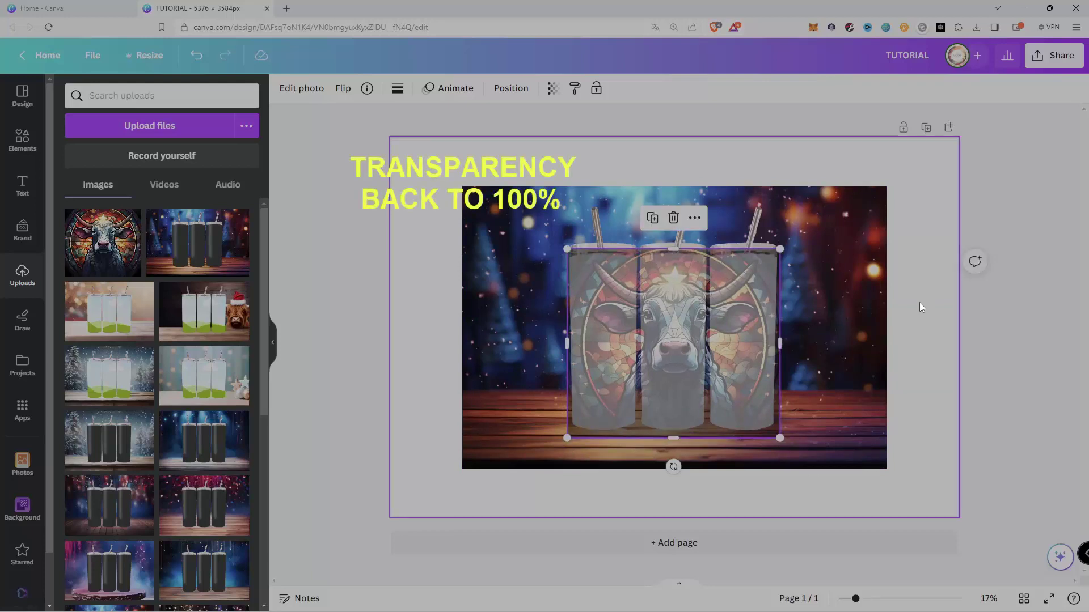
# - Set the cow design's transparency back to 100 and send it to the back, behind the tumbler mockup
pyautogui.click(550, 89)
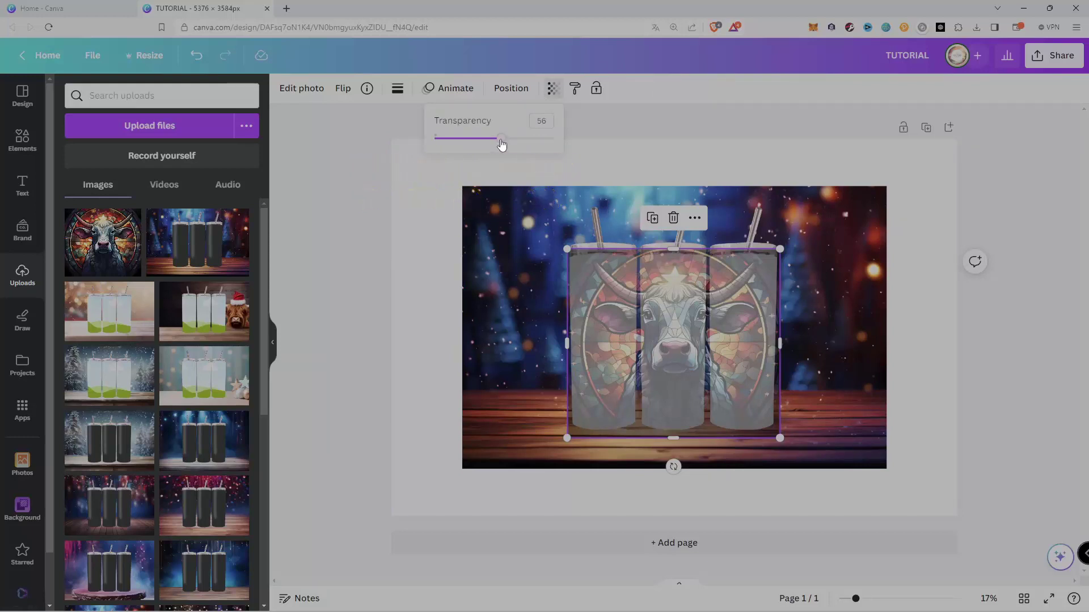
pyautogui.moveTo(501, 140); pyautogui.dragTo(583, 145)
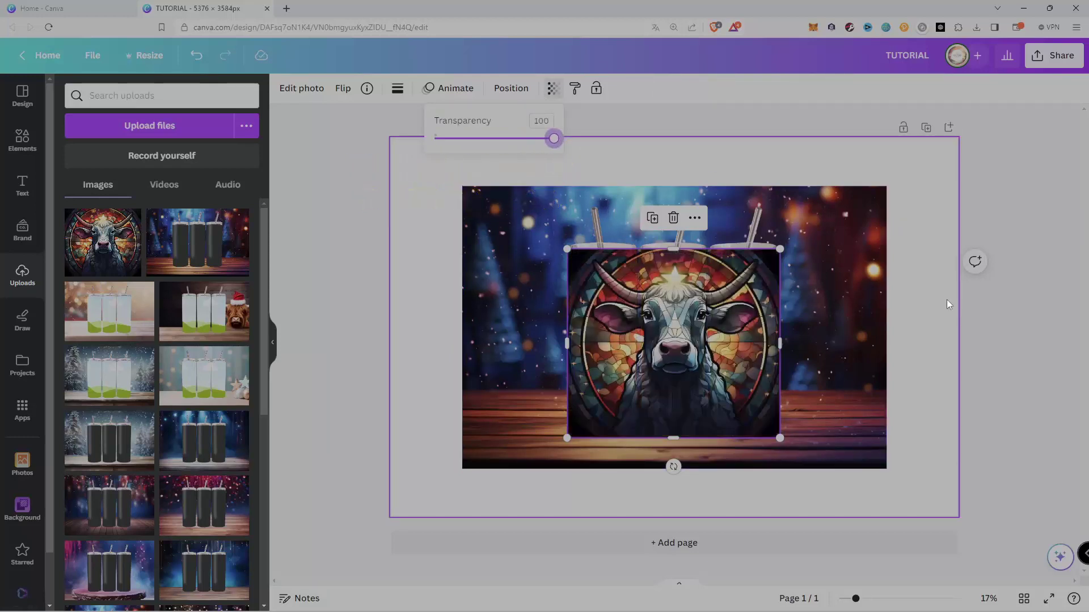
pyautogui.scroll(1, 684, 325)
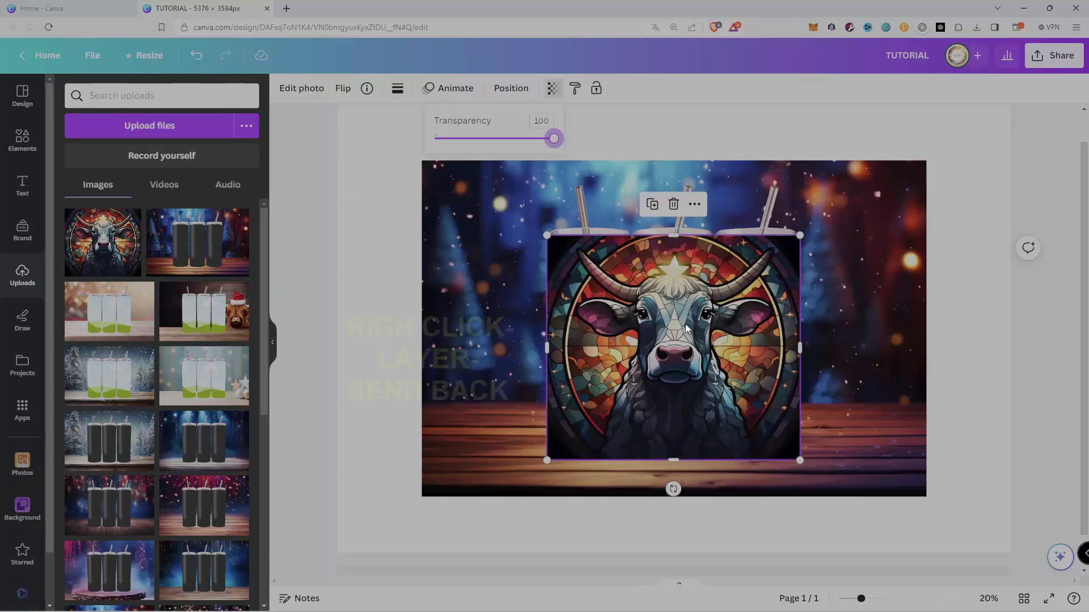
pyautogui.rightClick(685, 328)
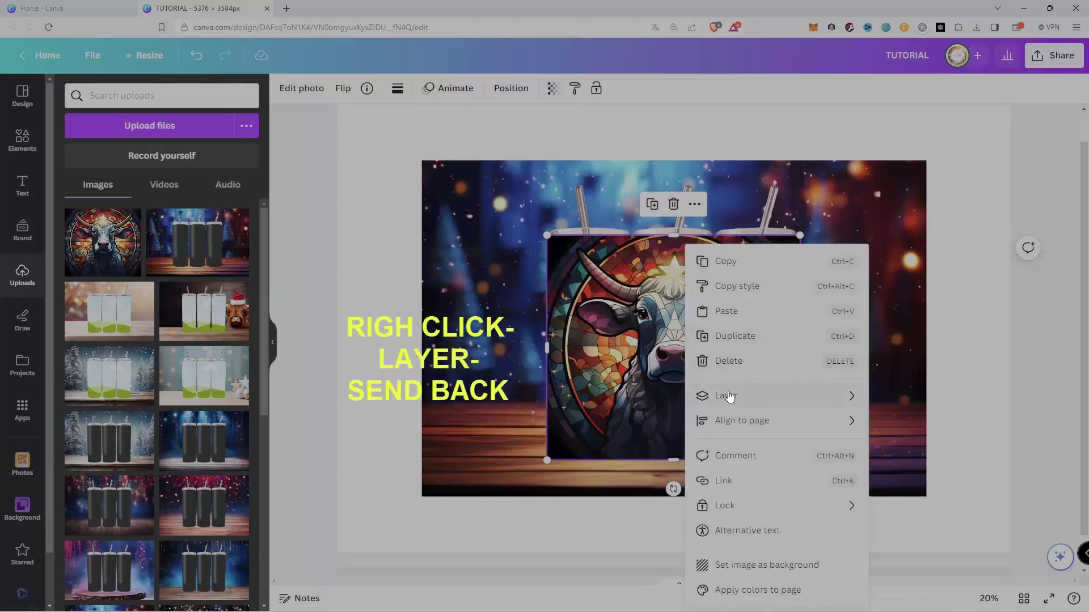
pyautogui.moveTo(730, 397)
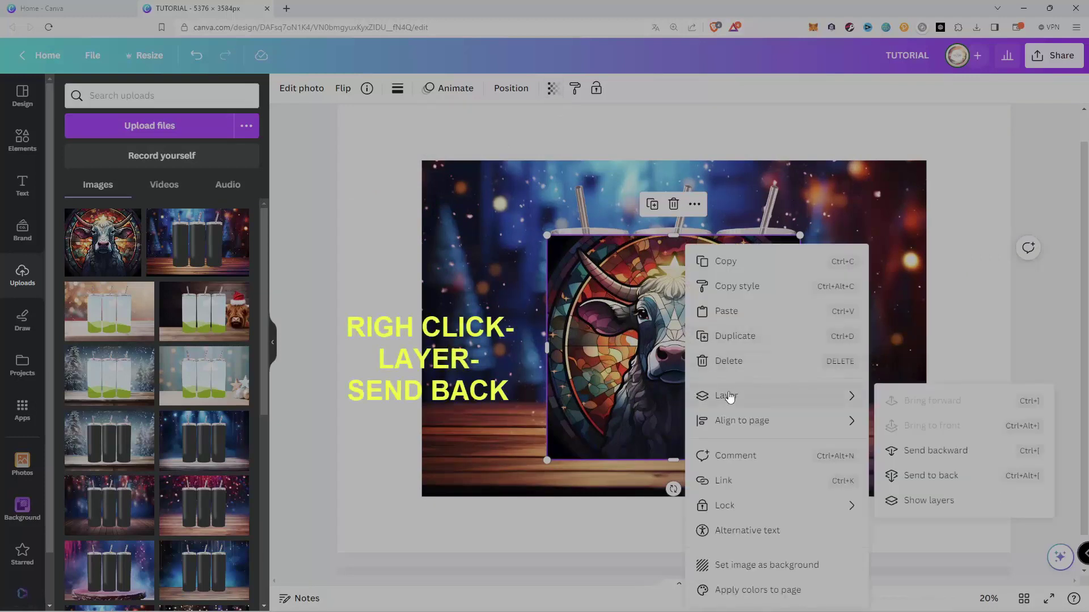
pyautogui.click(926, 477)
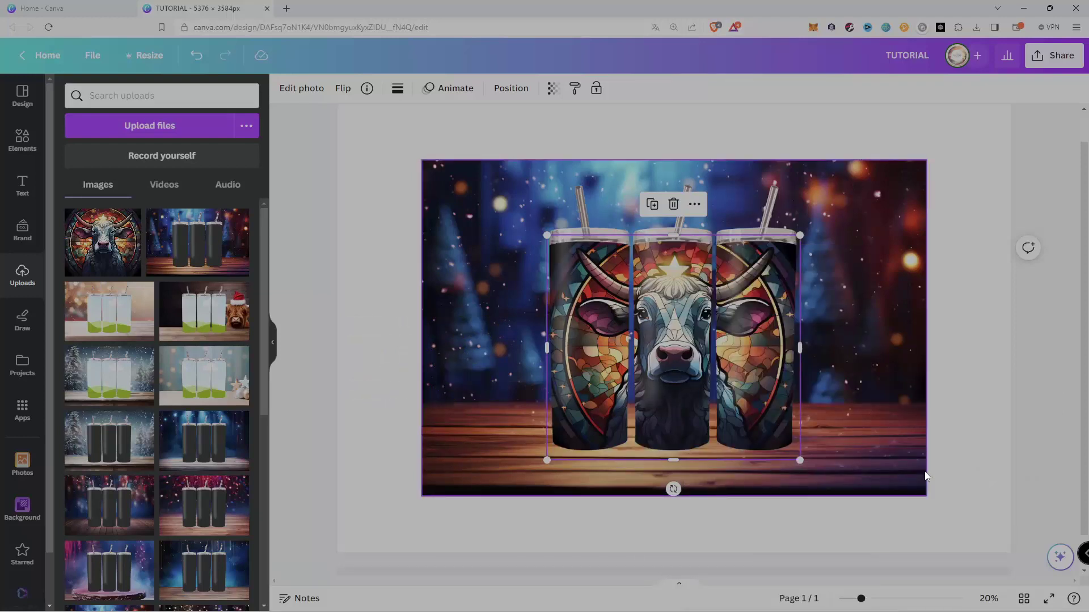
# - Select the mockup and the cow design together and enlarge them to fill the whole page
pyautogui.scroll(1, 870, 442)
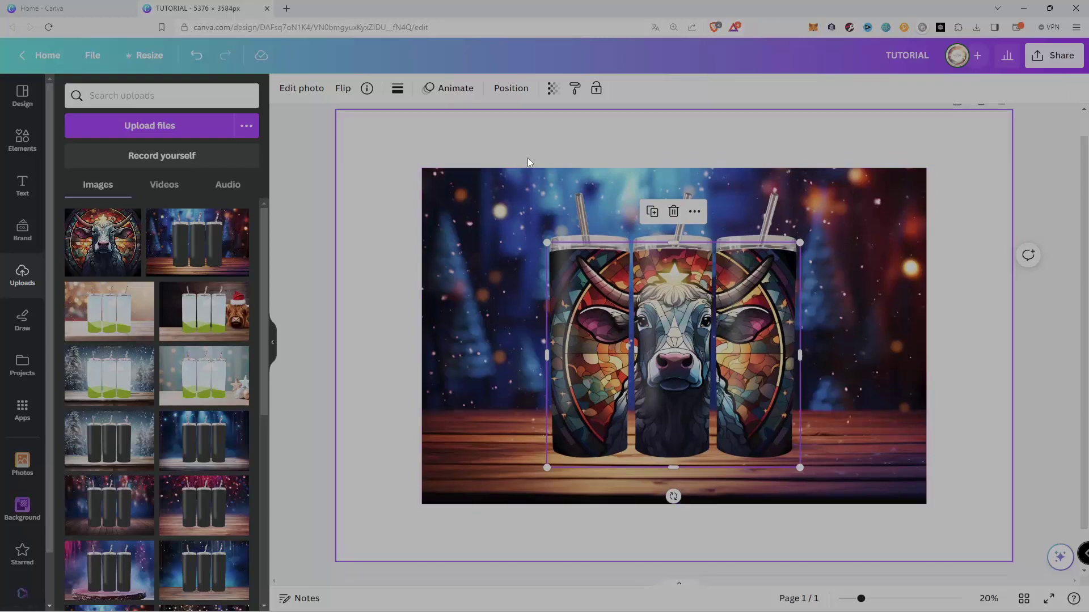
pyautogui.moveTo(381, 181); pyautogui.dragTo(635, 330)
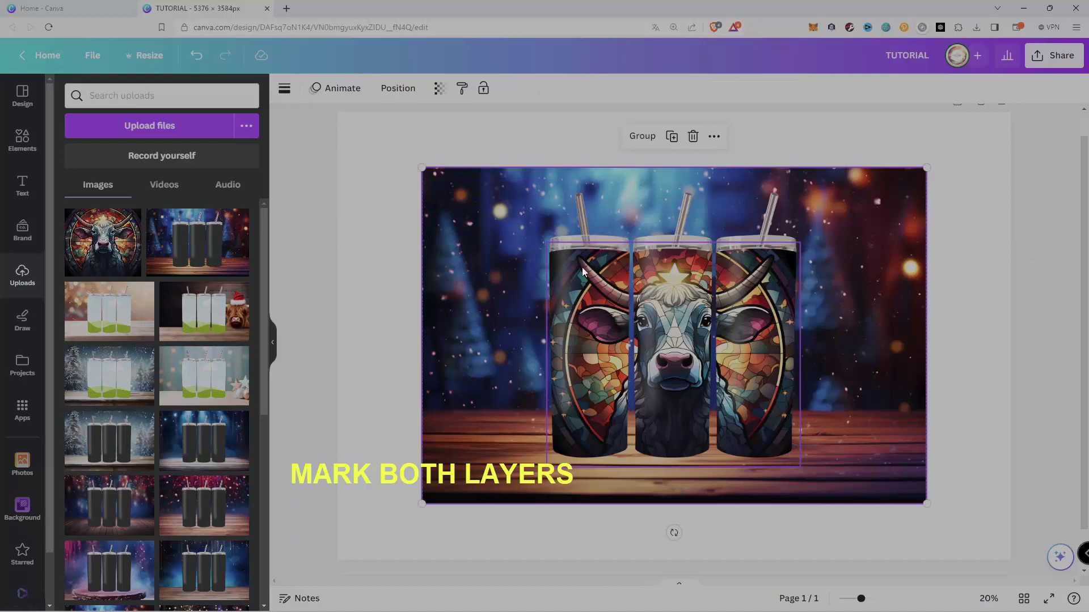
pyautogui.moveTo(422, 168); pyautogui.dragTo(340, 113)
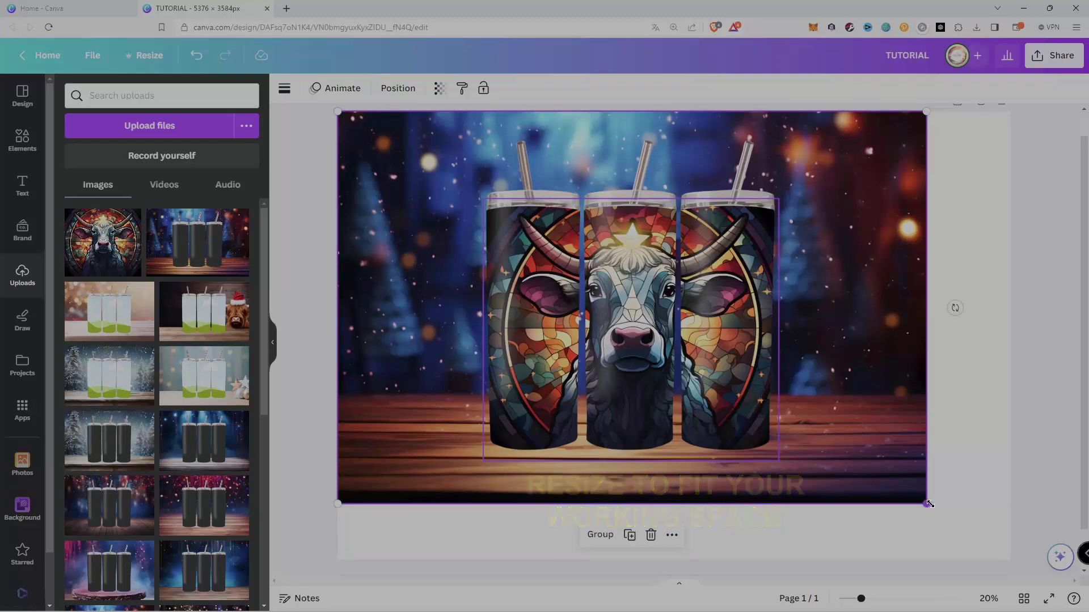
pyautogui.moveTo(926, 503); pyautogui.dragTo(1011, 561)
pyautogui.click(1045, 288)
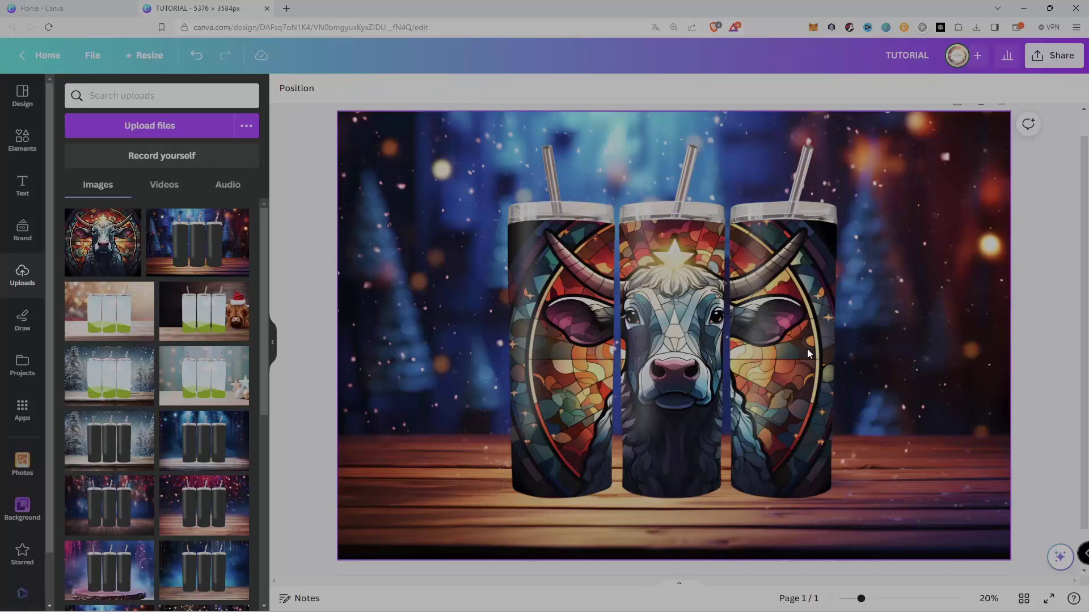
# - Examine the download settings and the available file types for the design, then close the sharing options
pyautogui.click(1077, 60)
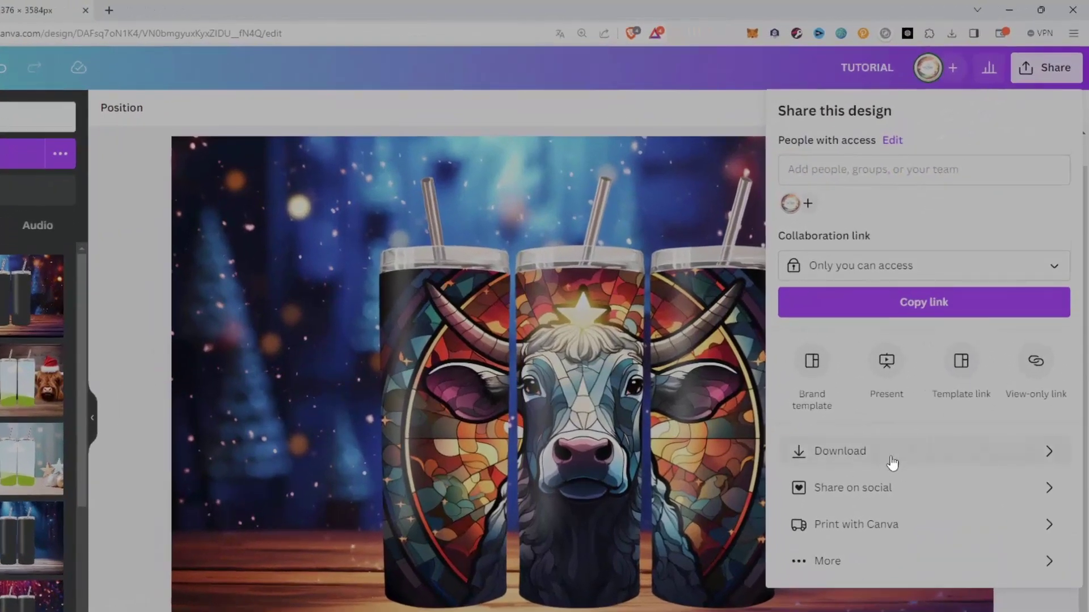
pyautogui.click(892, 462)
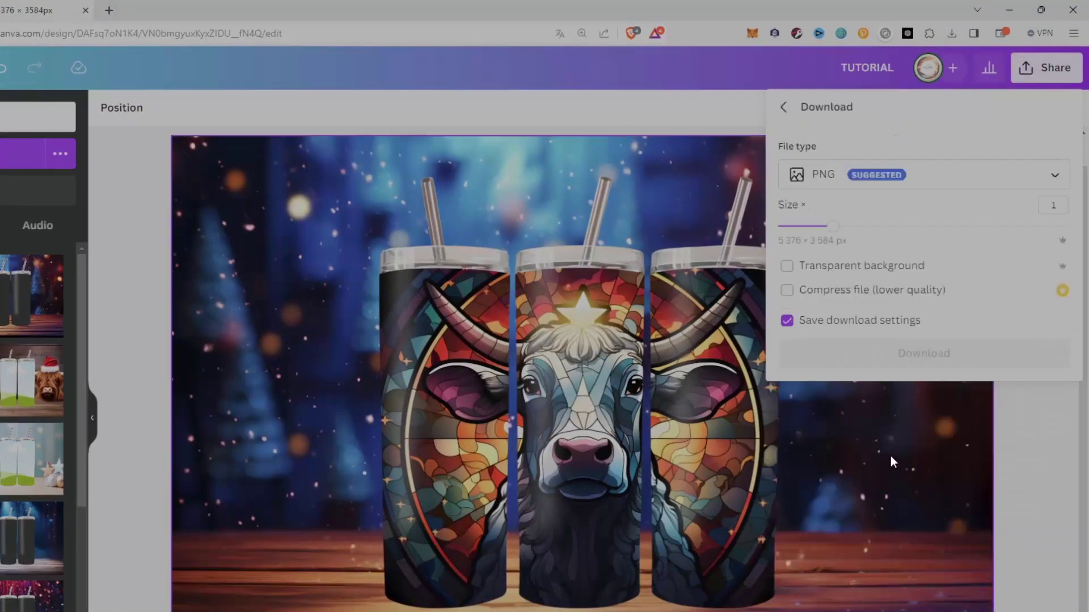
pyautogui.click(832, 178)
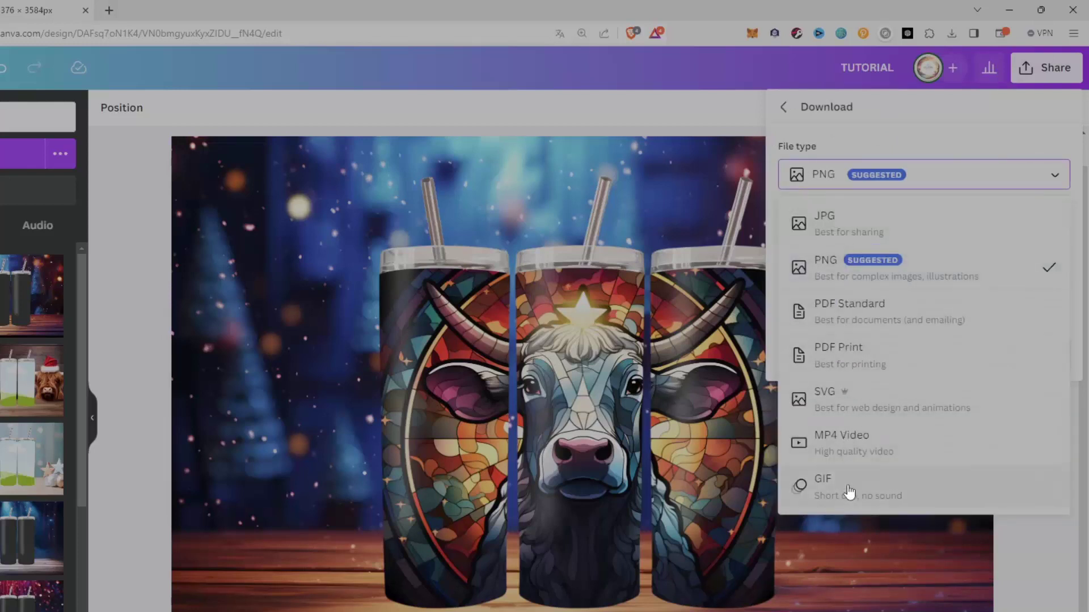
pyautogui.click(786, 107)
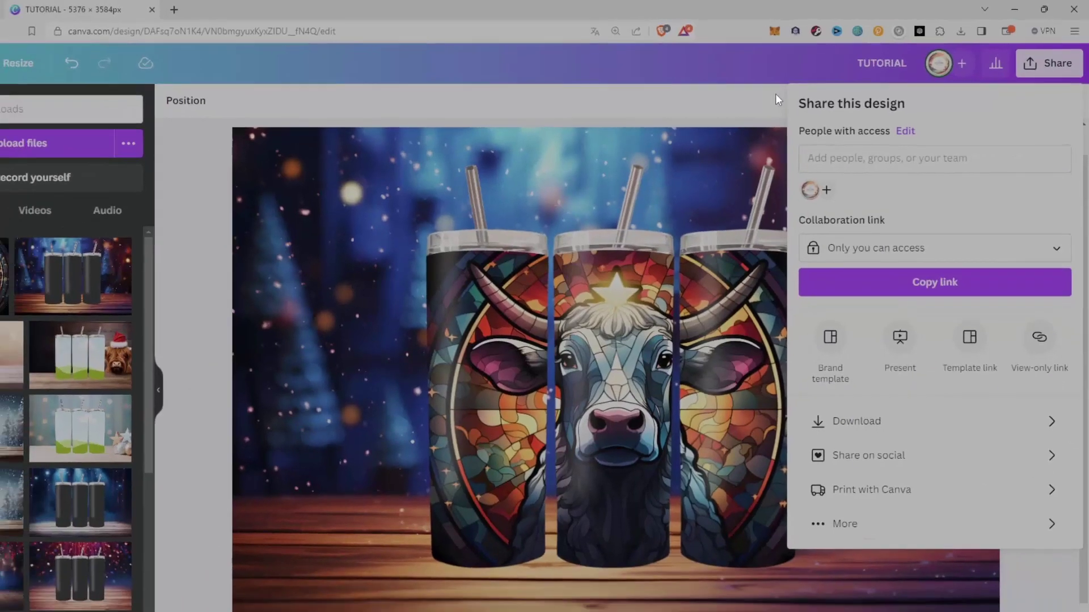
pyautogui.click(751, 108)
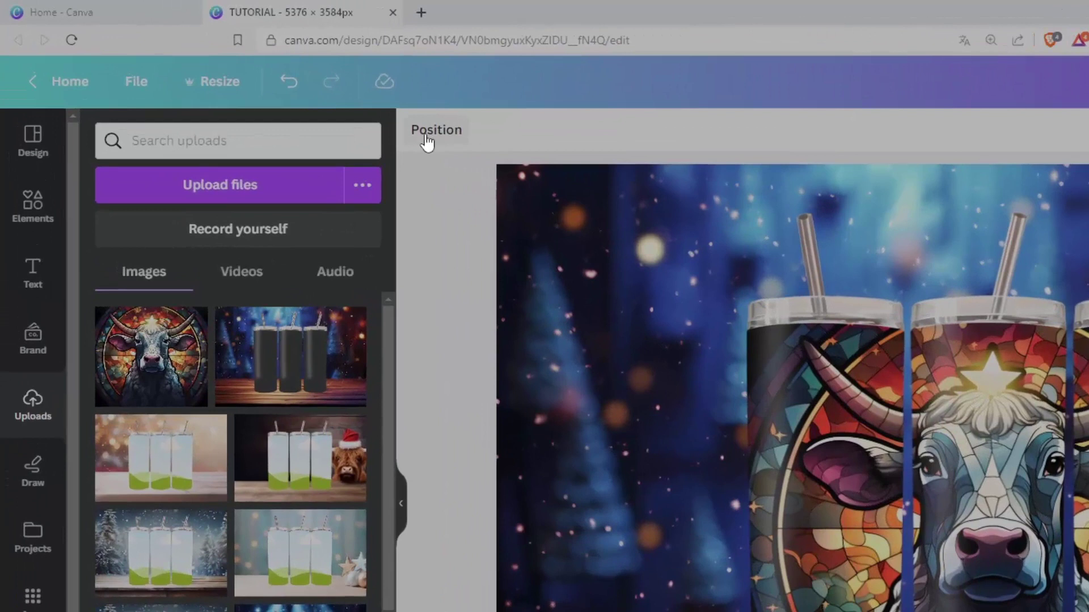
# - Move the cow design's layer above the tumbler mockup and delete the cow design
pyautogui.click(426, 140)
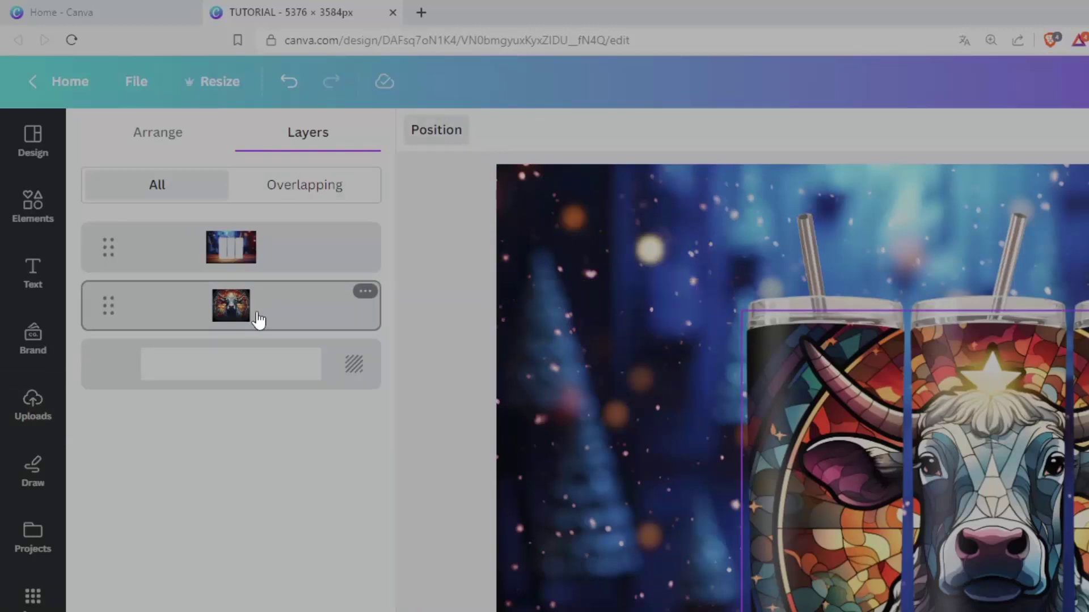
pyautogui.moveTo(258, 321); pyautogui.dragTo(255, 243)
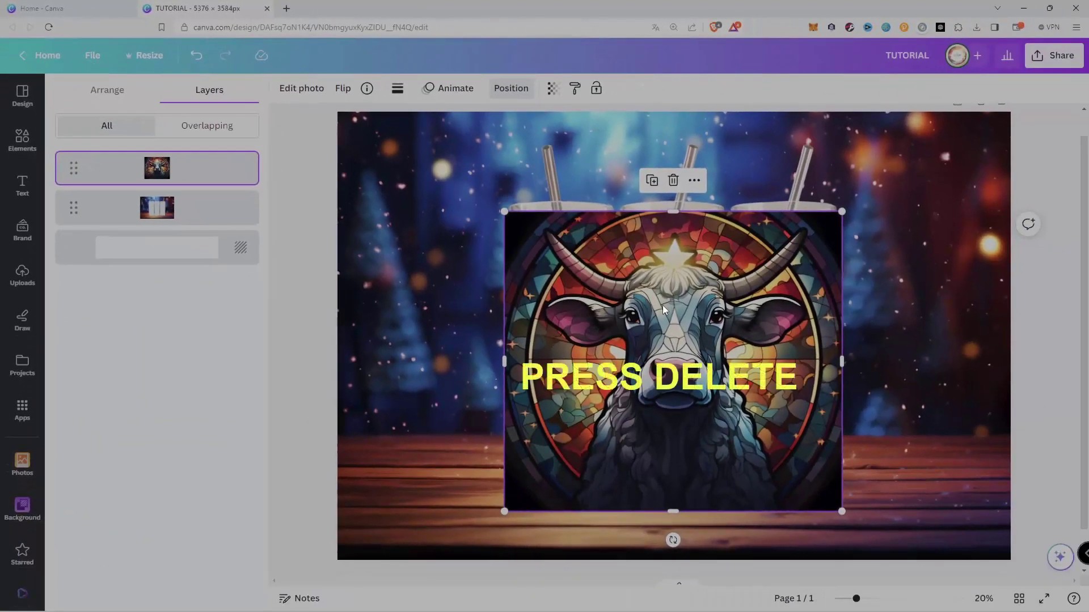
pyautogui.press('Delete')
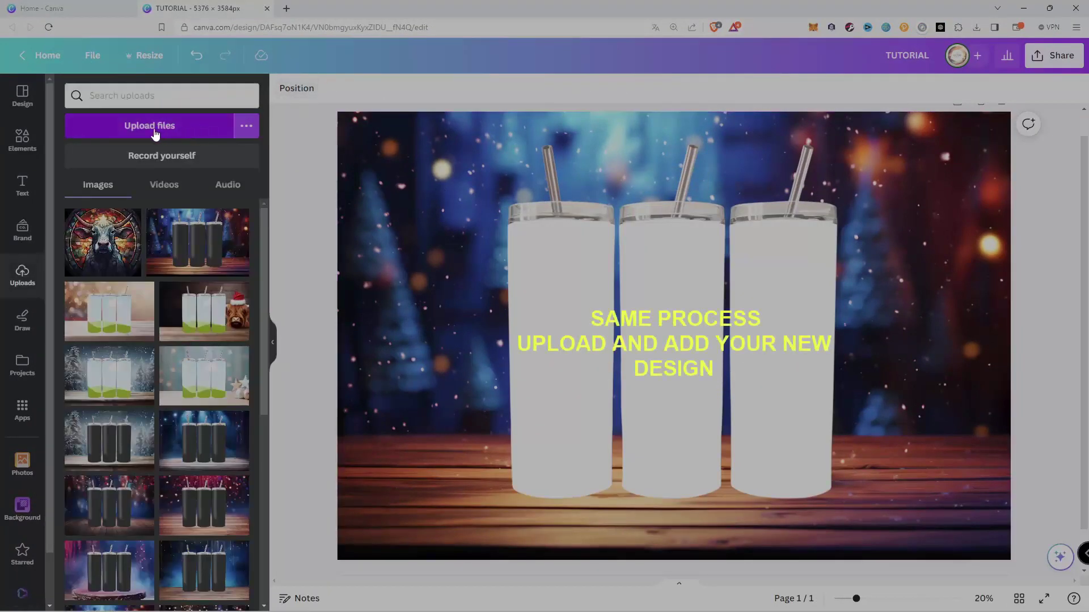
# - Upload the stained-glass Christmas design with the bright star from the Library folder
pyautogui.click(153, 127)
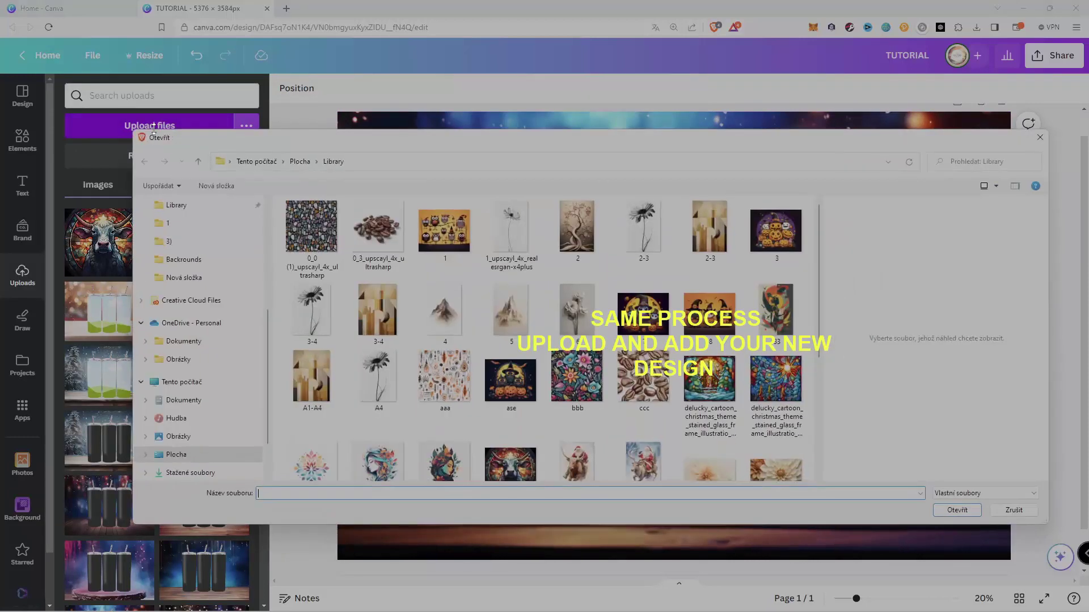
pyautogui.click(767, 381)
pyautogui.doubleClick(768, 381)
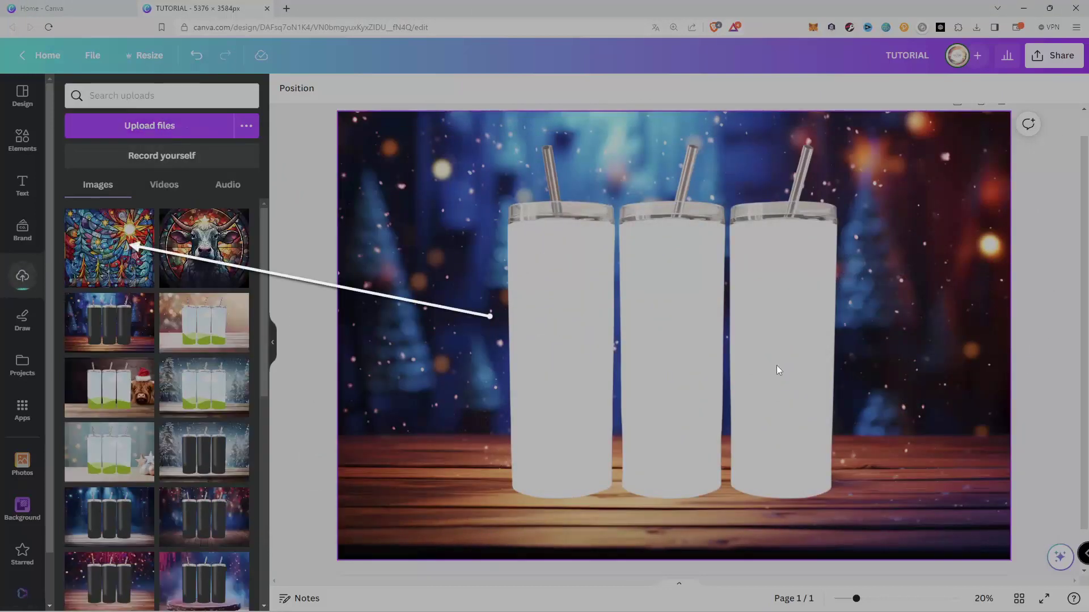
# - Add the uploaded stained-glass Christmas design to the page and set its transparency to 50
pyautogui.click(109, 252)
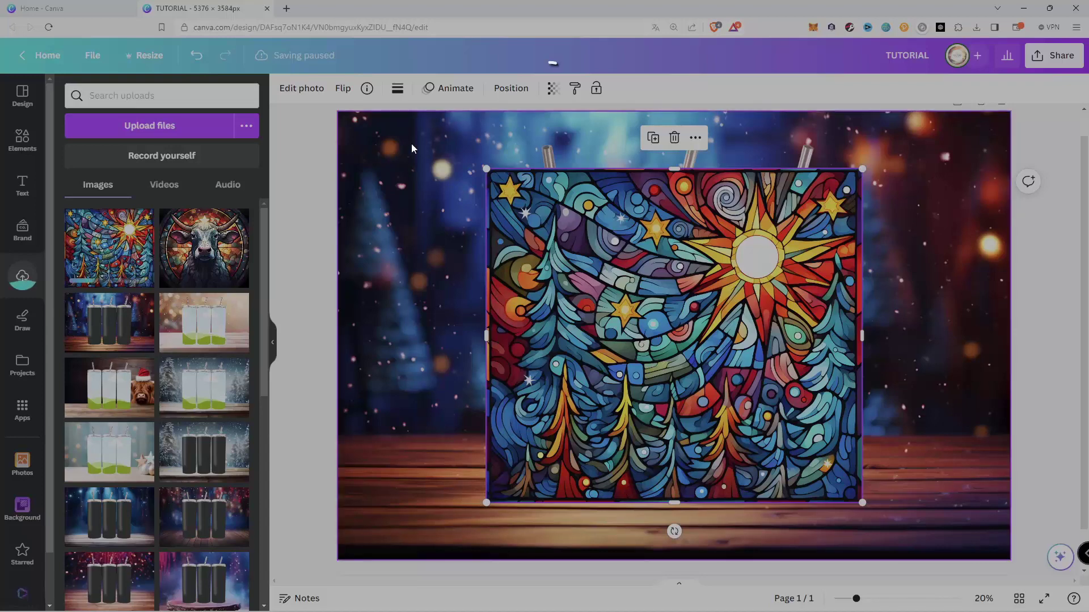
pyautogui.click(553, 91)
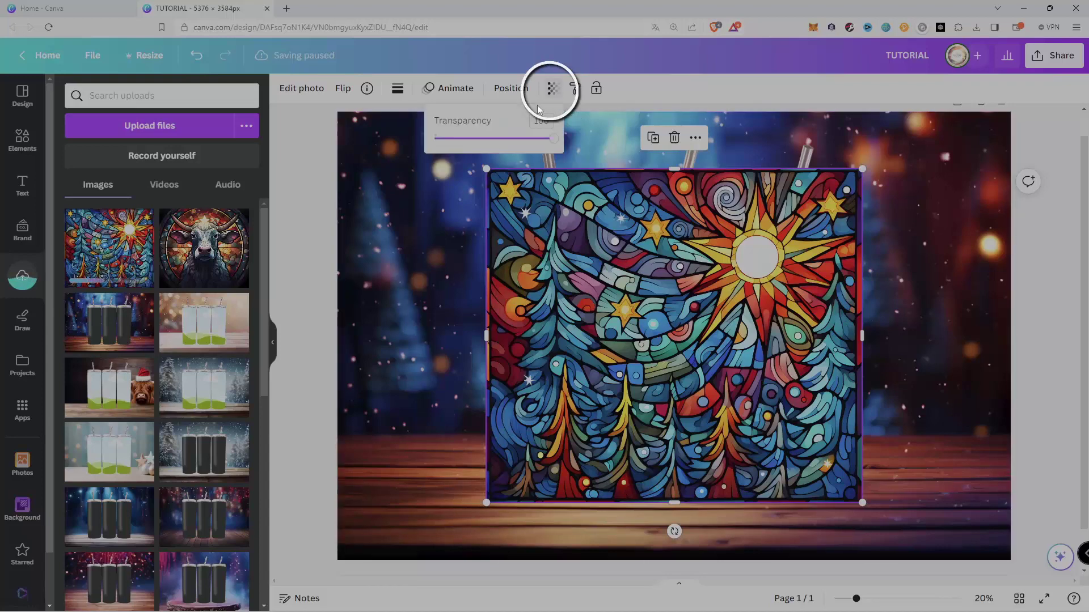
pyautogui.click(494, 138)
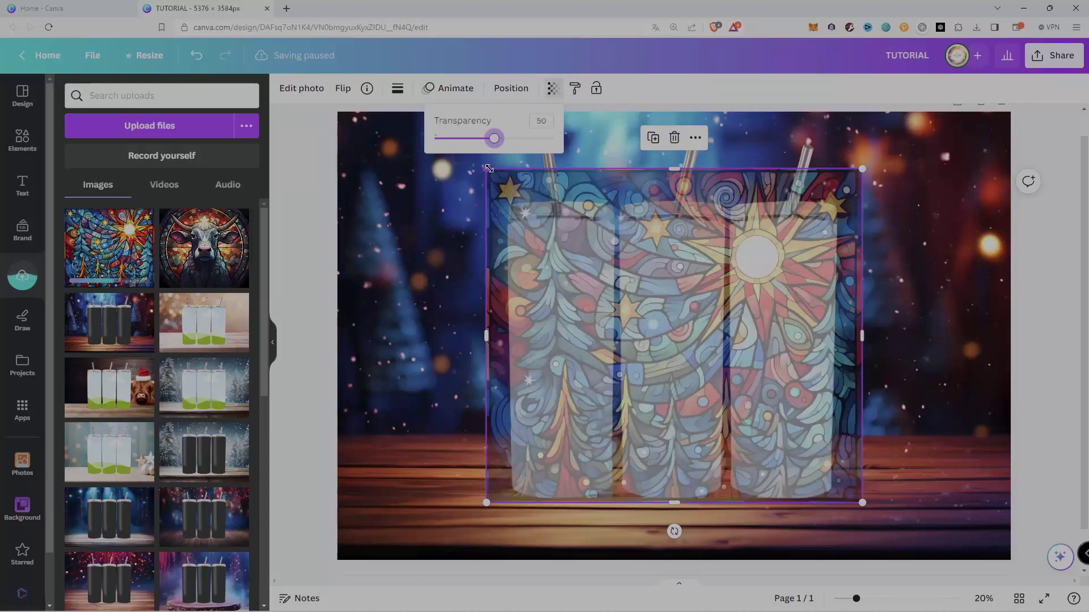
# - Shrink the stained-glass design and position it so it just covers the bodies of all three tumblers
pyautogui.moveTo(486, 168); pyautogui.dragTo(529, 206)
pyautogui.moveTo(628, 293); pyautogui.dragTo(609, 300)
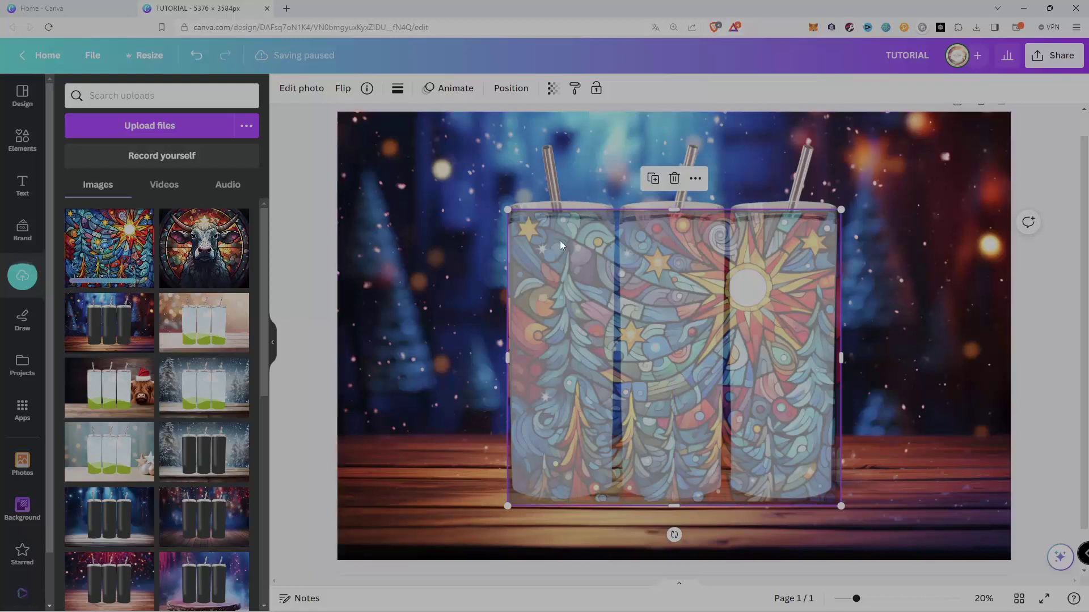
pyautogui.moveTo(510, 208); pyautogui.dragTo(501, 208)
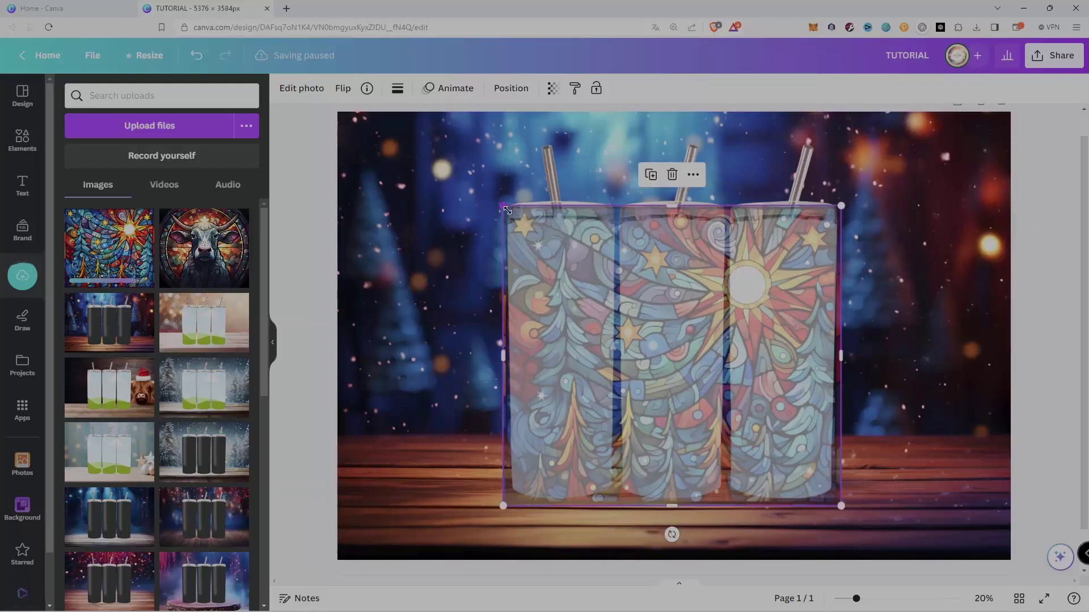
pyautogui.moveTo(584, 306); pyautogui.dragTo(585, 309)
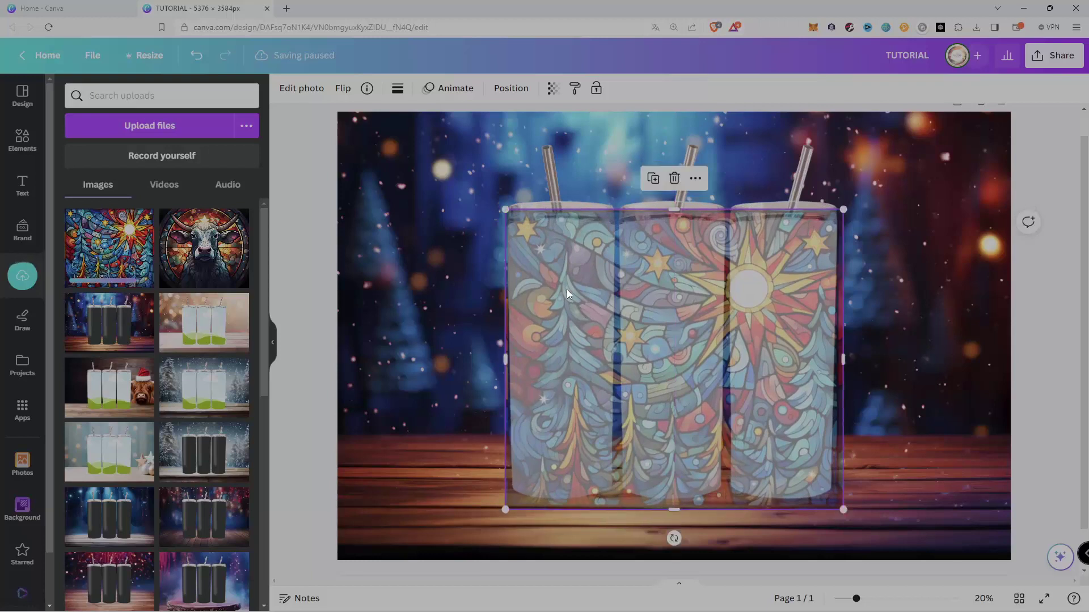
# - Set the stained-glass design's transparency to 100 and send it to the back, behind the tumbler mockup
pyautogui.click(552, 87)
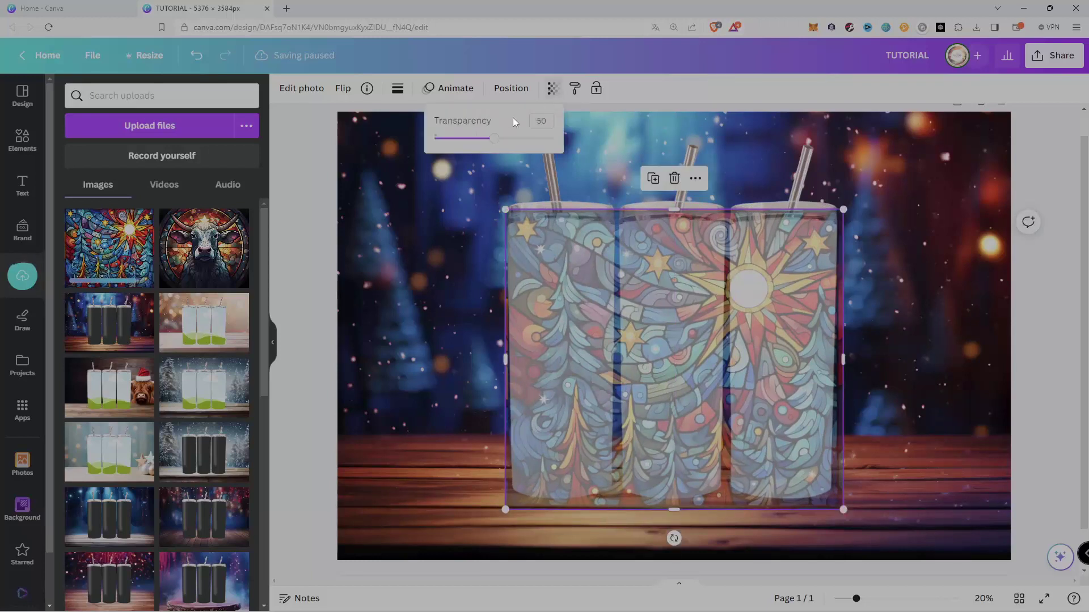
pyautogui.moveTo(498, 146); pyautogui.dragTo(567, 152)
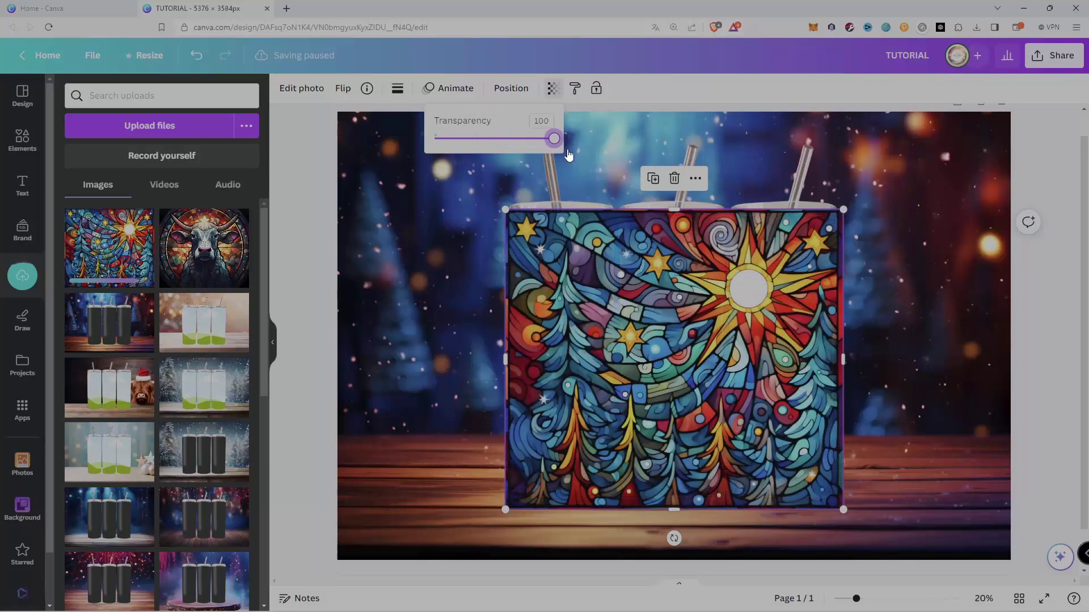
pyautogui.rightClick(679, 305)
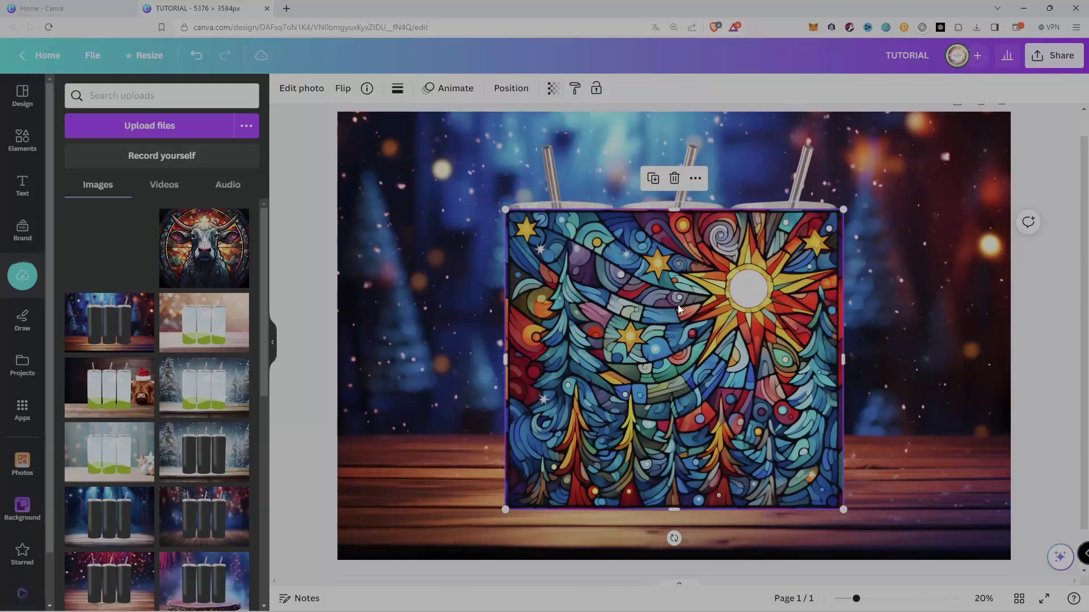
pyautogui.moveTo(801, 402)
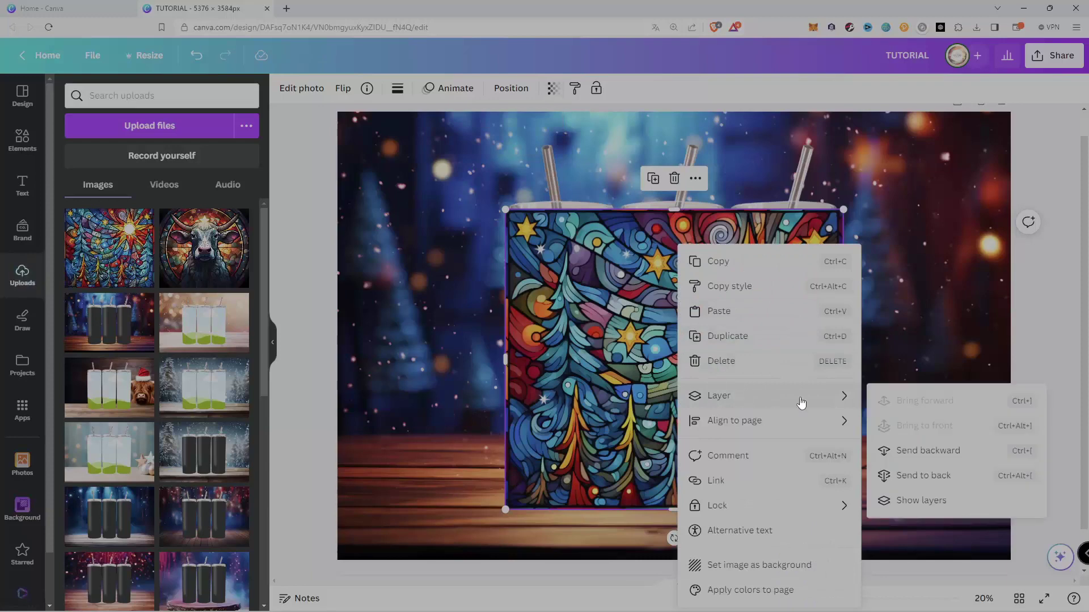
pyautogui.click(942, 475)
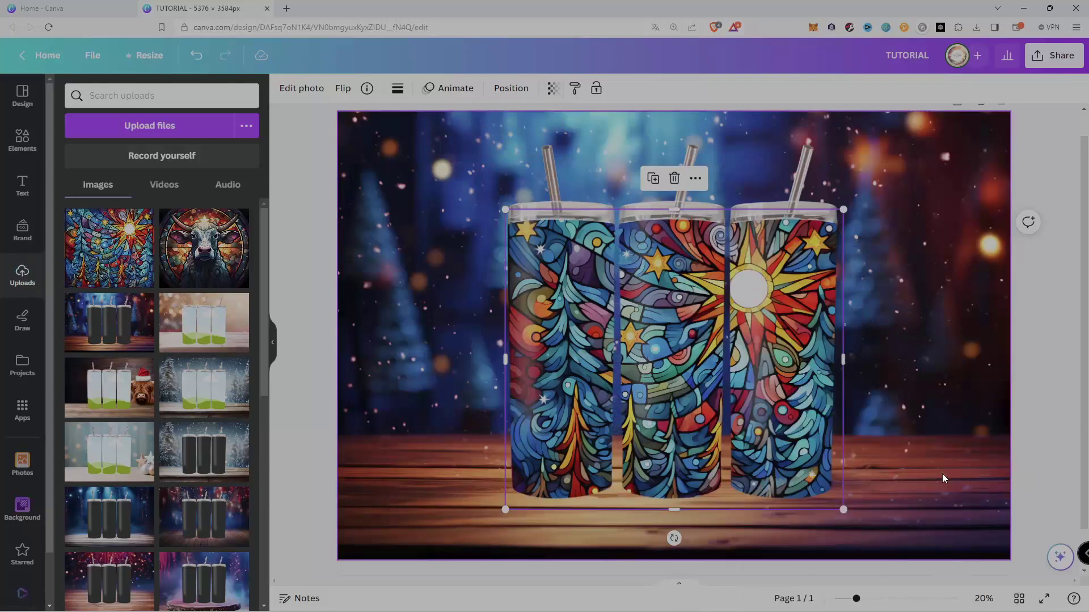
pyautogui.click(308, 182)
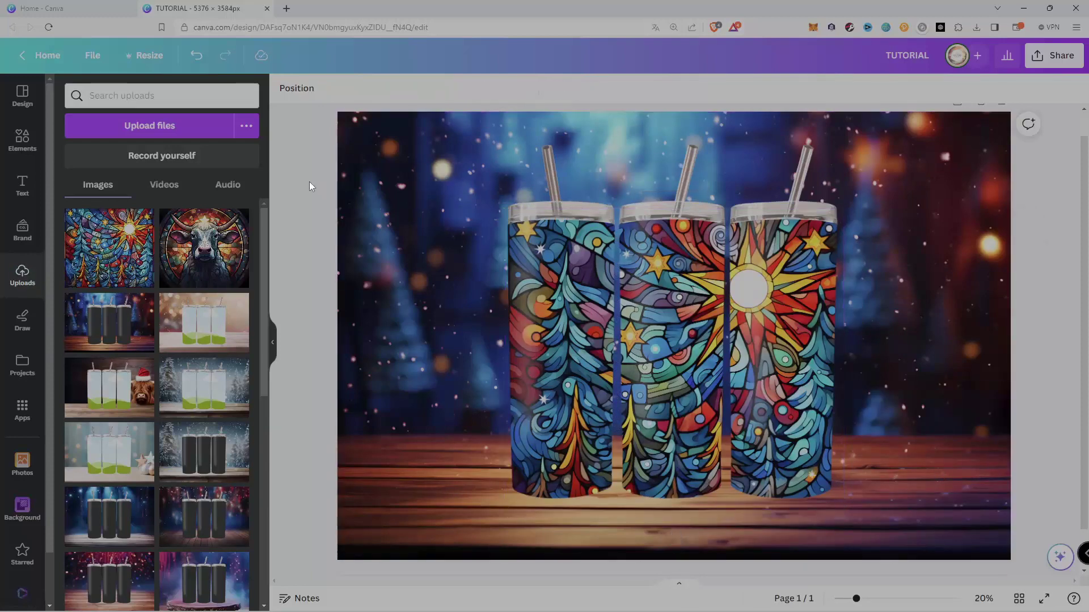